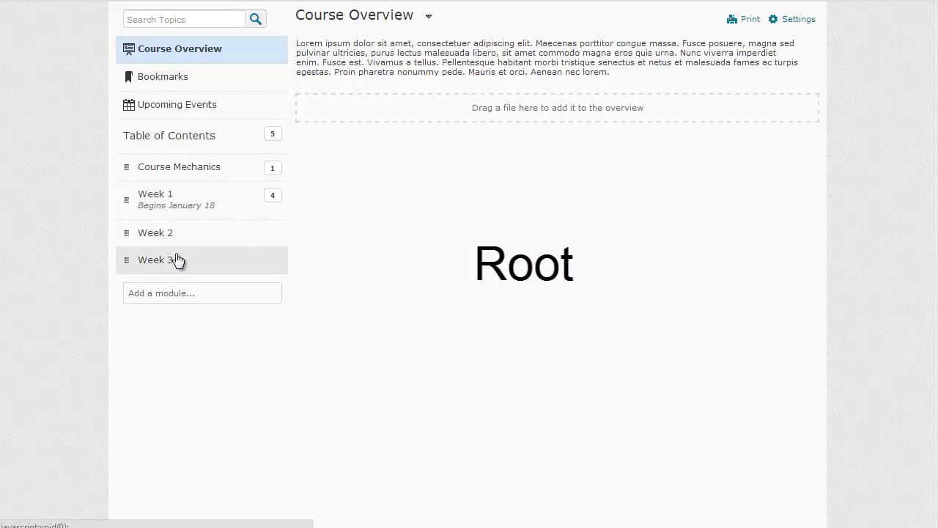
- Move Week 2 above Week 1 in the course outline, then put Week 1 back first
{"action": "left_click", "coordinate": [174, 203]}
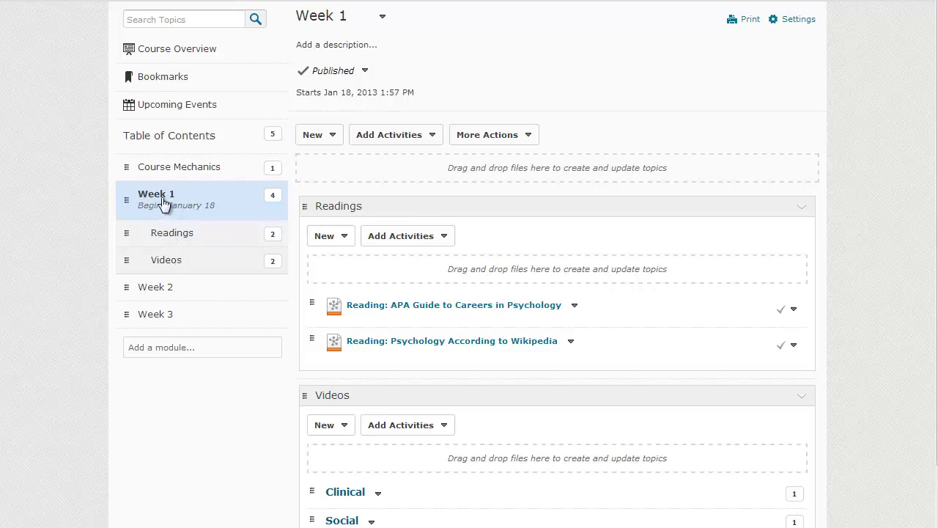
{"action": "left_click", "coordinate": [175, 53]}
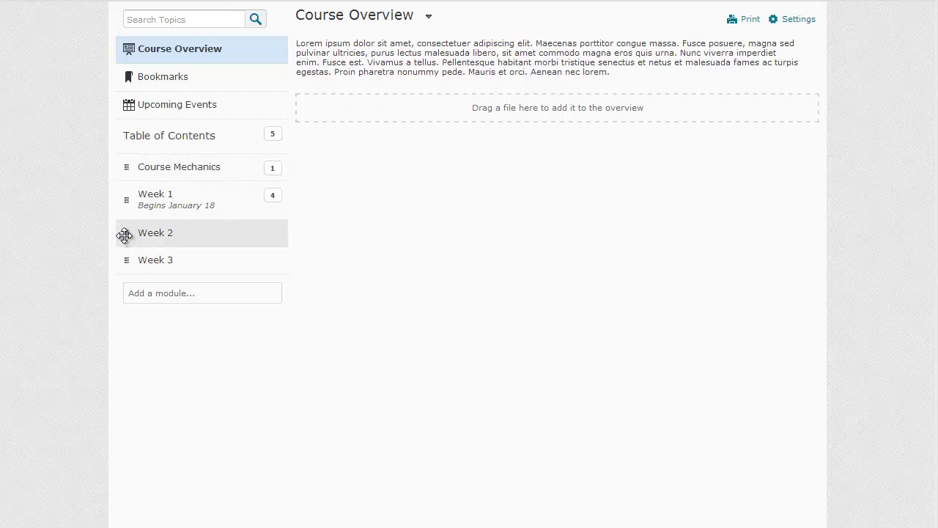
{"action": "left_click_drag", "start_coordinate": [124, 235], "coordinate": [124, 185]}
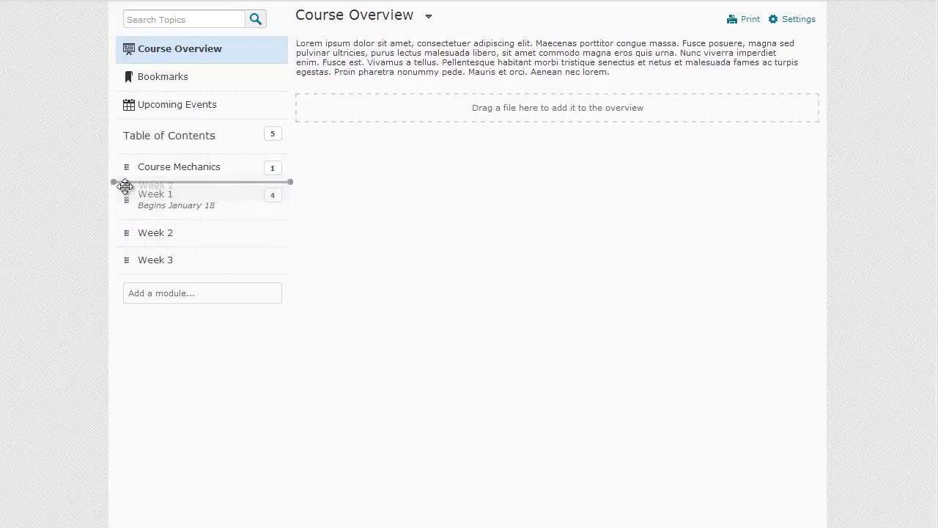
{"action": "left_click_drag", "start_coordinate": [124, 185], "coordinate": [125, 184]}
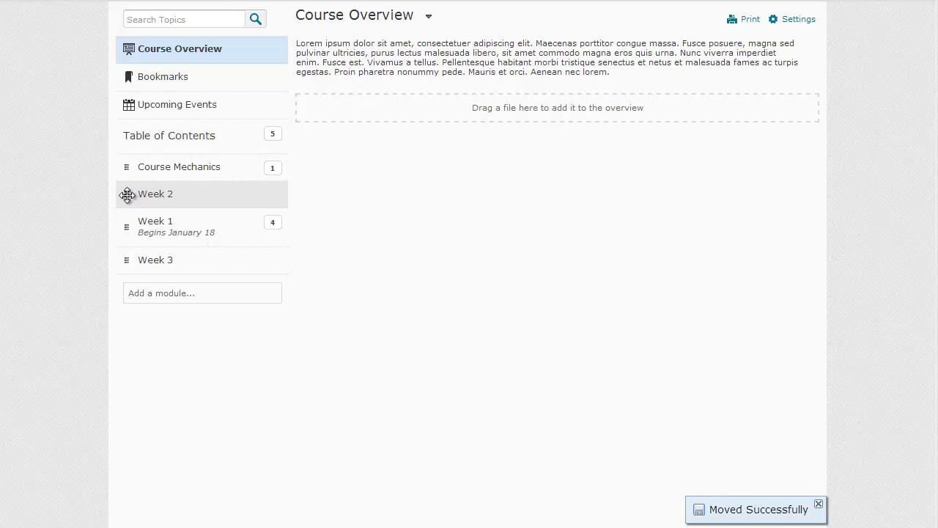
{"action": "left_click_drag", "start_coordinate": [126, 213], "coordinate": [126, 247]}
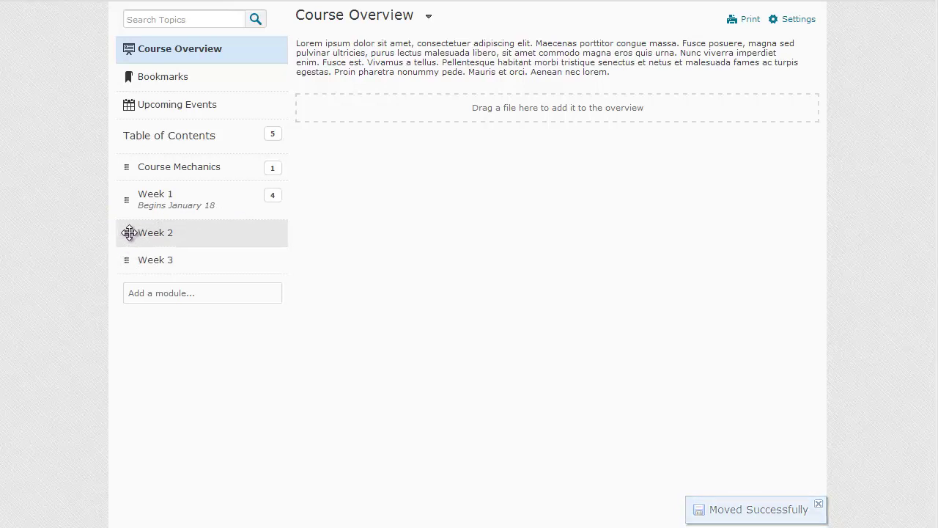
- Nest Week 2 inside Week 1, then move it back out as a module before Week 3
{"action": "left_click_drag", "start_coordinate": [126, 232], "coordinate": [130, 204]}
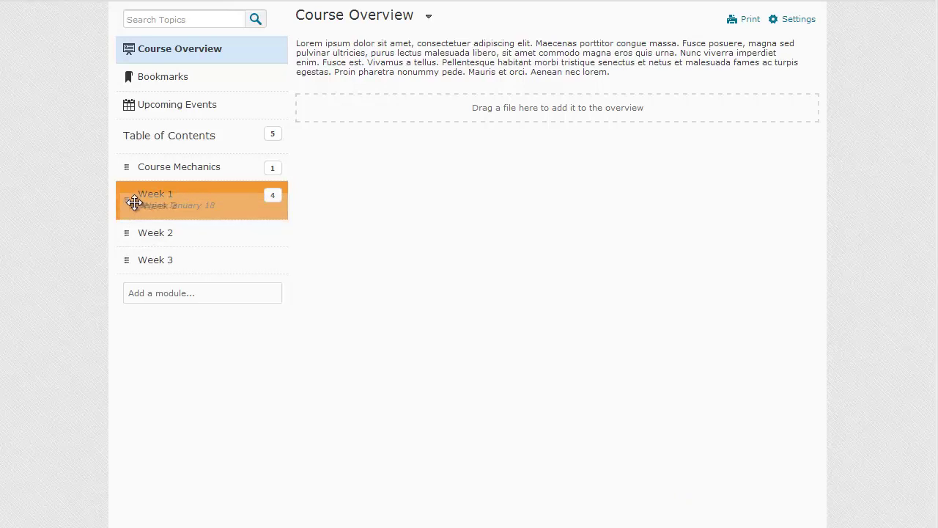
{"action": "left_click_drag", "start_coordinate": [129, 203], "coordinate": [133, 200]}
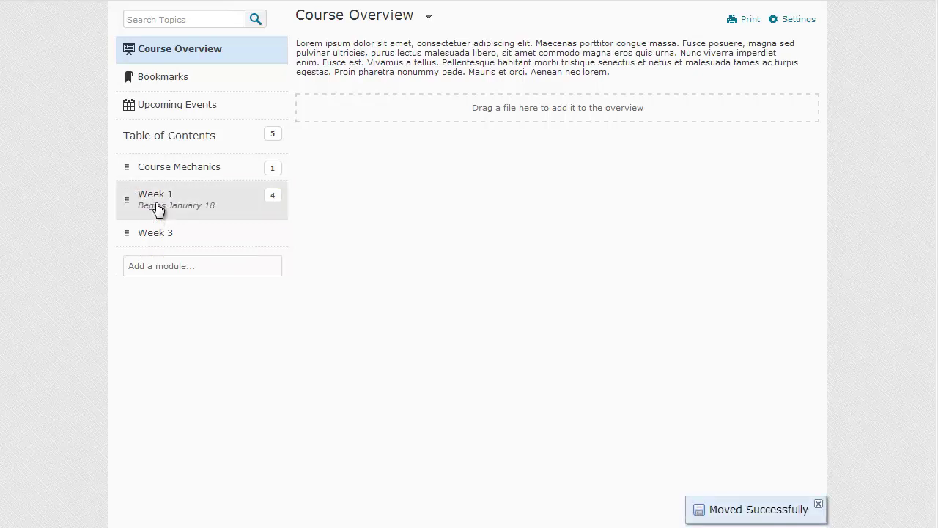
{"action": "left_click", "coordinate": [157, 208]}
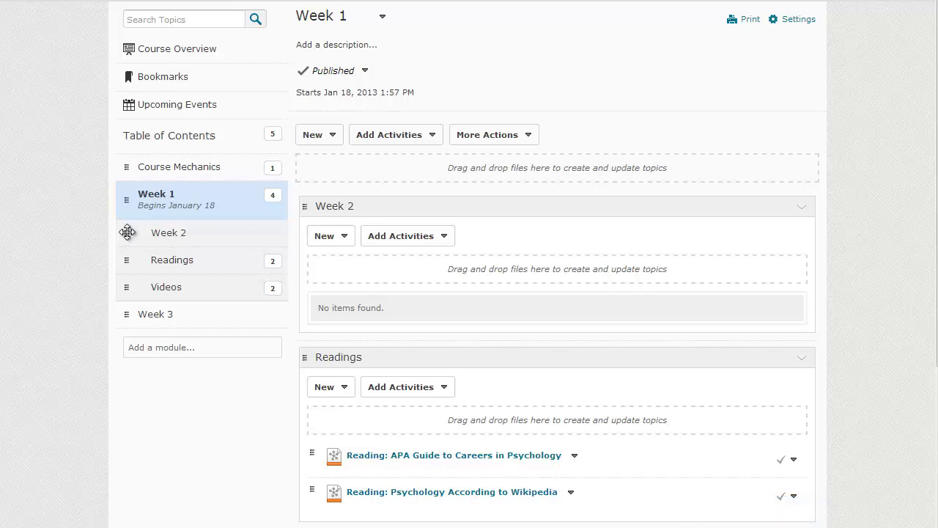
{"action": "left_click_drag", "start_coordinate": [127, 231], "coordinate": [125, 311]}
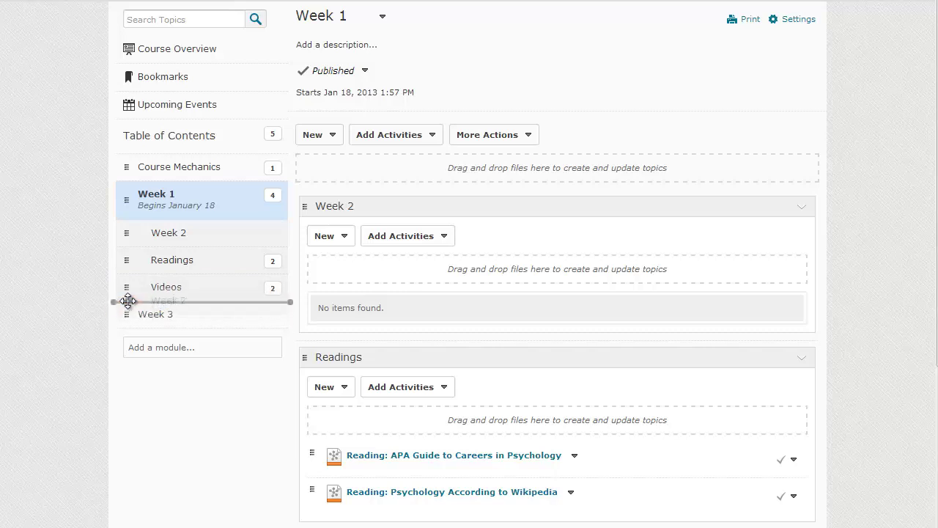
{"action": "left_click_drag", "start_coordinate": [126, 312], "coordinate": [130, 308]}
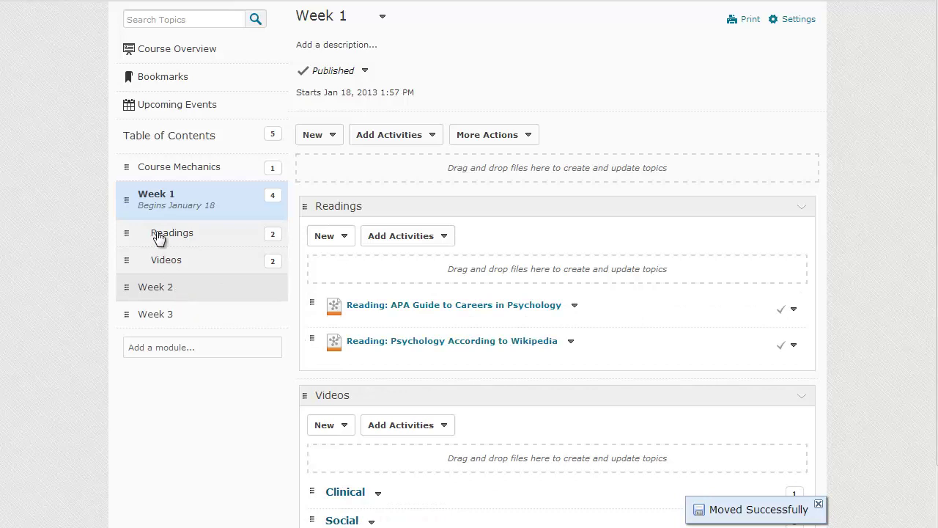
- Within Week 1, drag the Videos sub-module above Readings
{"action": "left_click", "coordinate": [171, 56]}
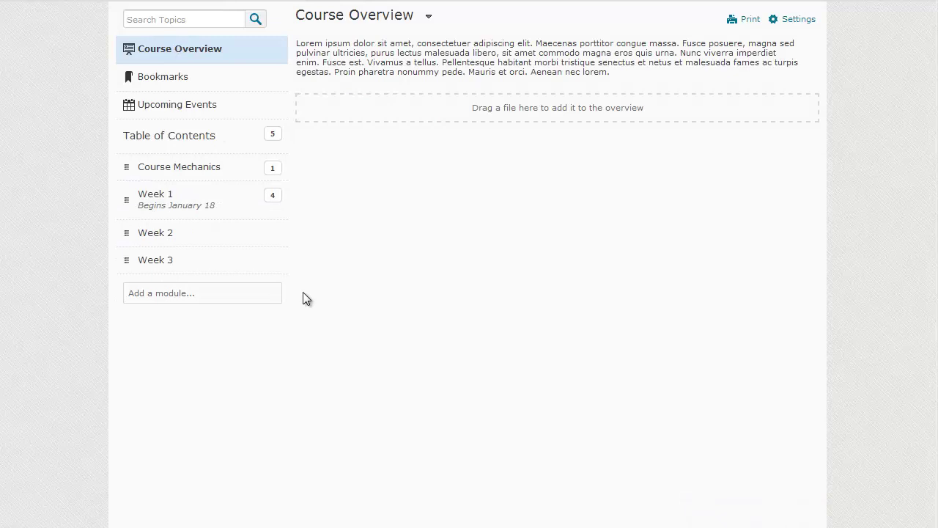
{"action": "left_click", "coordinate": [181, 208]}
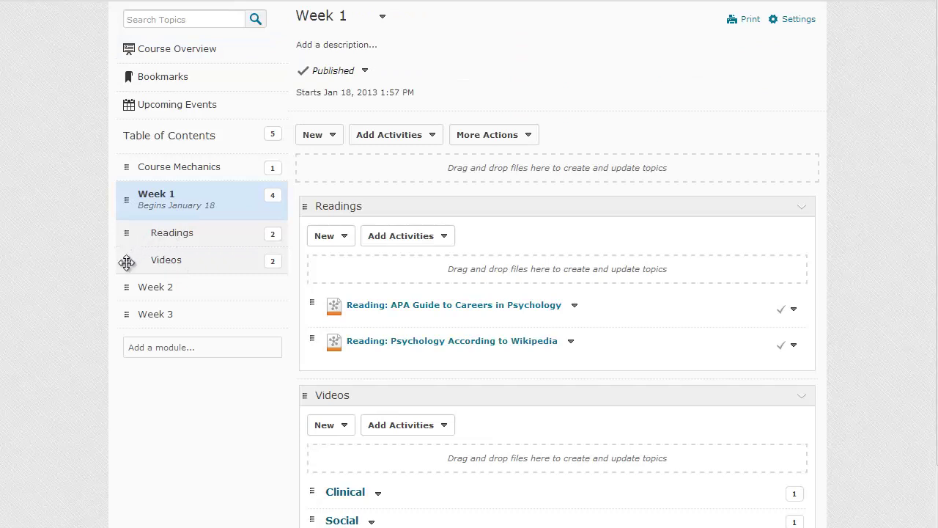
{"action": "left_click_drag", "start_coordinate": [127, 263], "coordinate": [125, 226]}
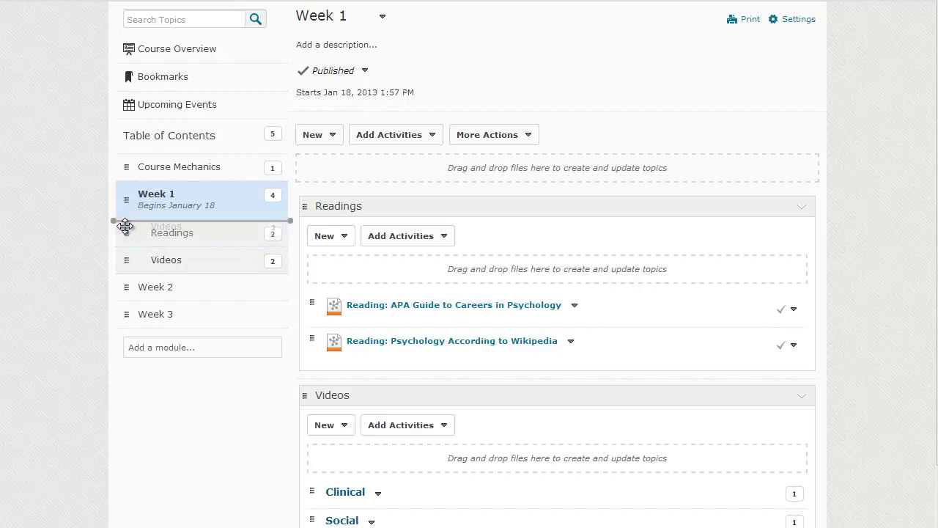
{"action": "left_click_drag", "start_coordinate": [125, 226], "coordinate": [125, 226]}
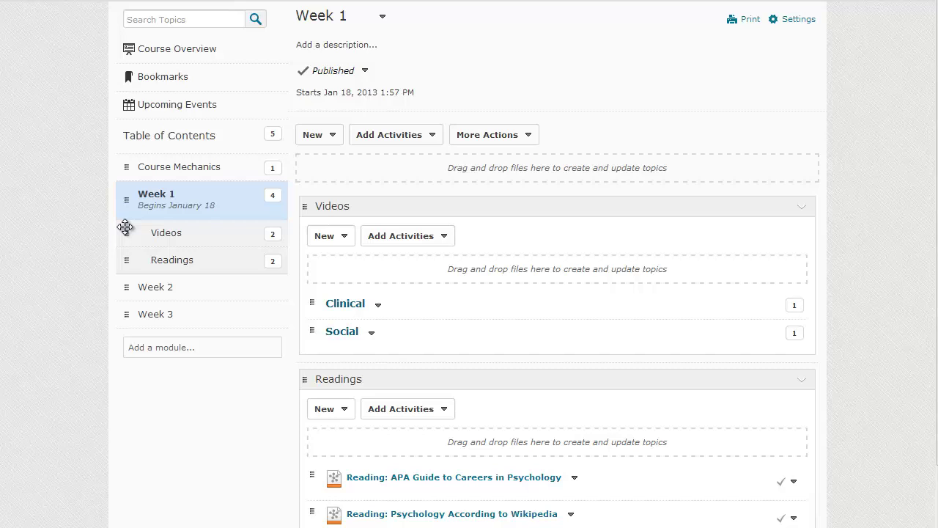
- Move the Psychology 210 syllabus from Course Mechanics into Week 2 and back again
{"action": "left_click", "coordinate": [203, 173]}
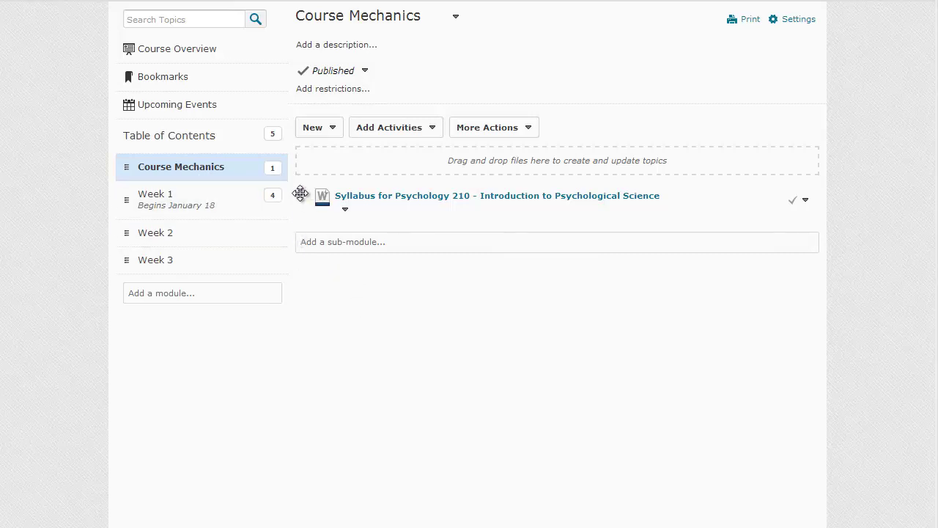
{"action": "left_click_drag", "start_coordinate": [304, 192], "coordinate": [168, 240]}
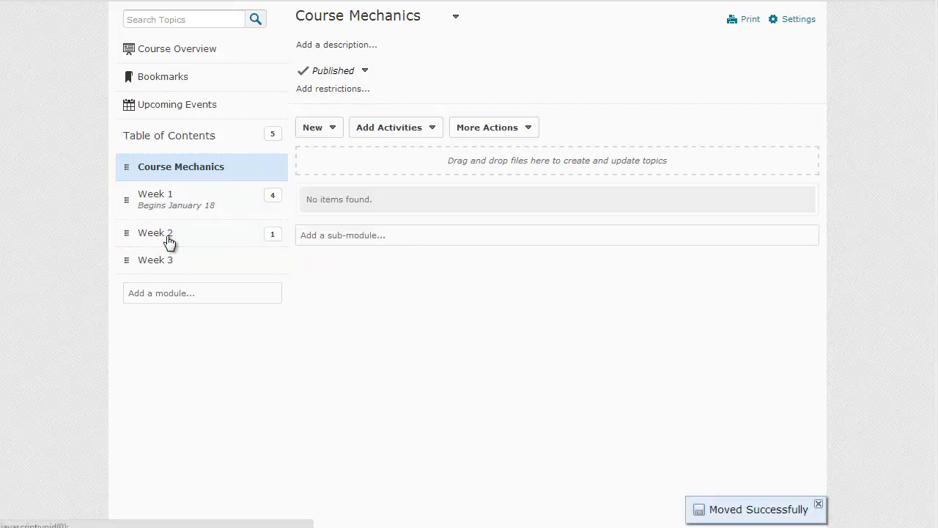
{"action": "left_click", "coordinate": [150, 234]}
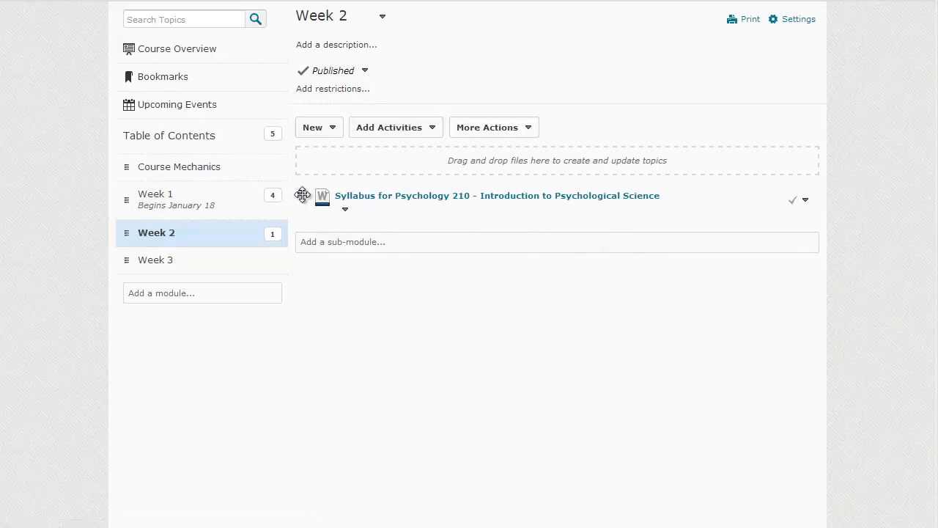
{"action": "left_click_drag", "start_coordinate": [303, 194], "coordinate": [202, 168]}
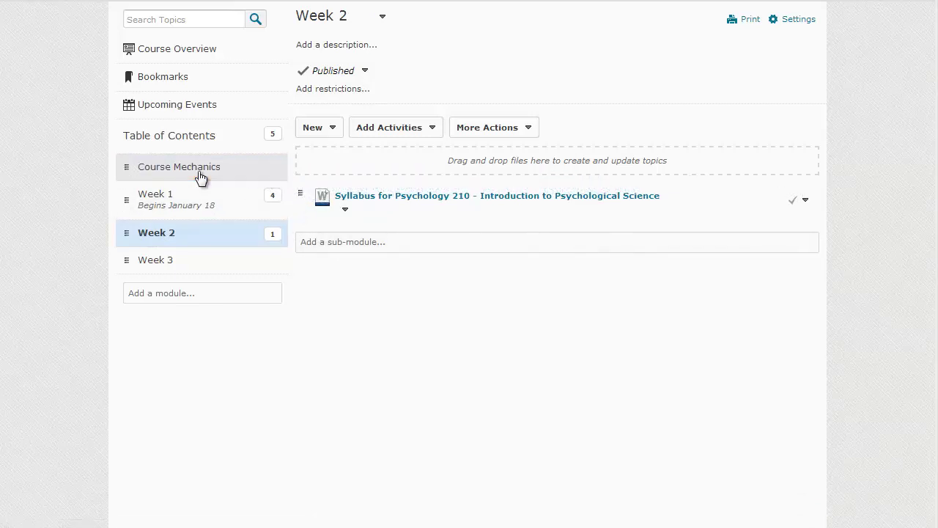
{"action": "left_click", "coordinate": [171, 173]}
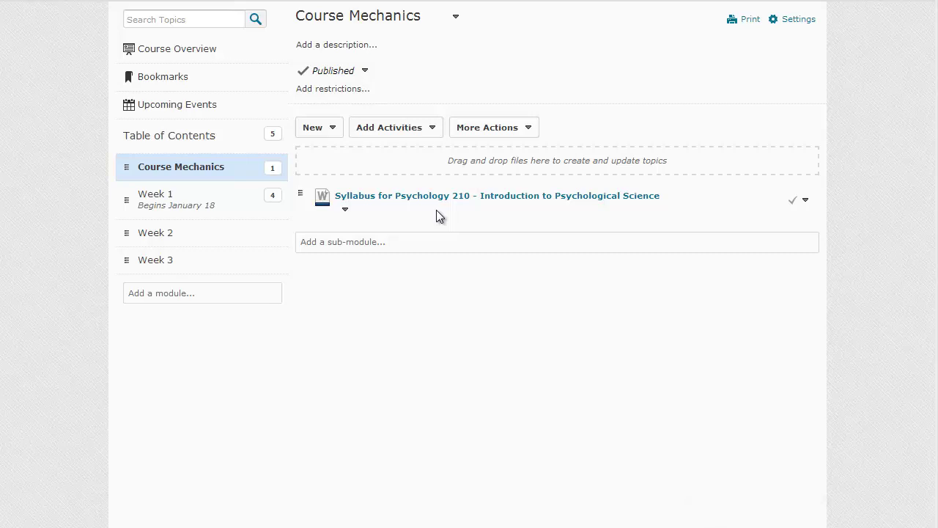
- In Week 1's Readings, place Psychology According to Wikipedia above the APA careers guide
{"action": "left_click", "coordinate": [174, 212]}
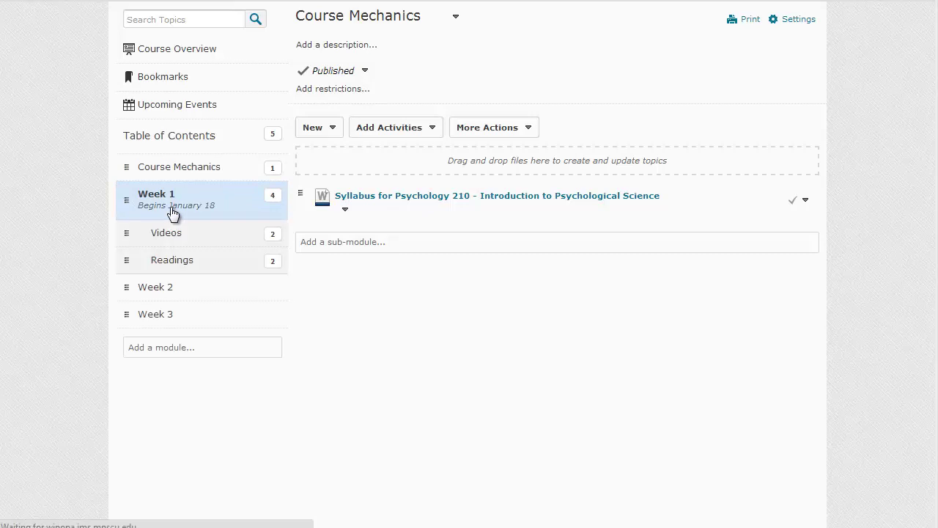
{"action": "left_click", "coordinate": [176, 266]}
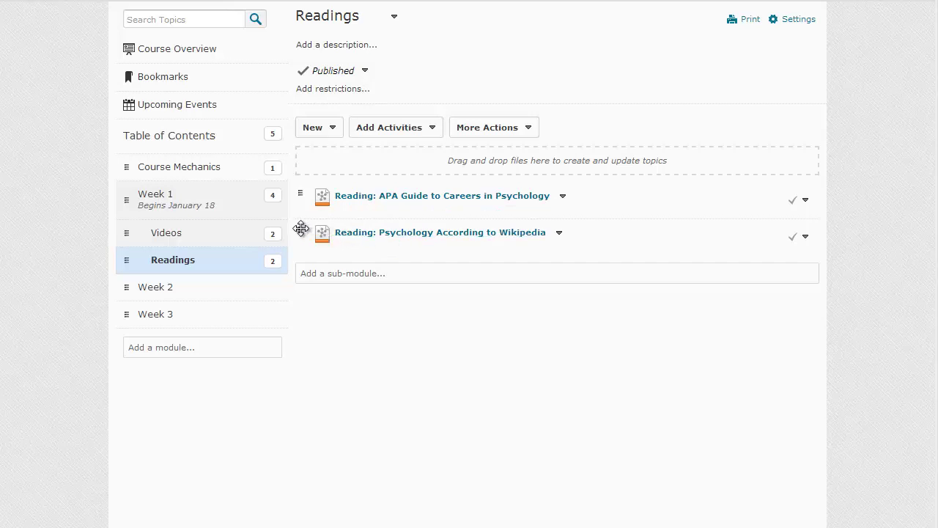
{"action": "left_click_drag", "start_coordinate": [301, 229], "coordinate": [300, 191]}
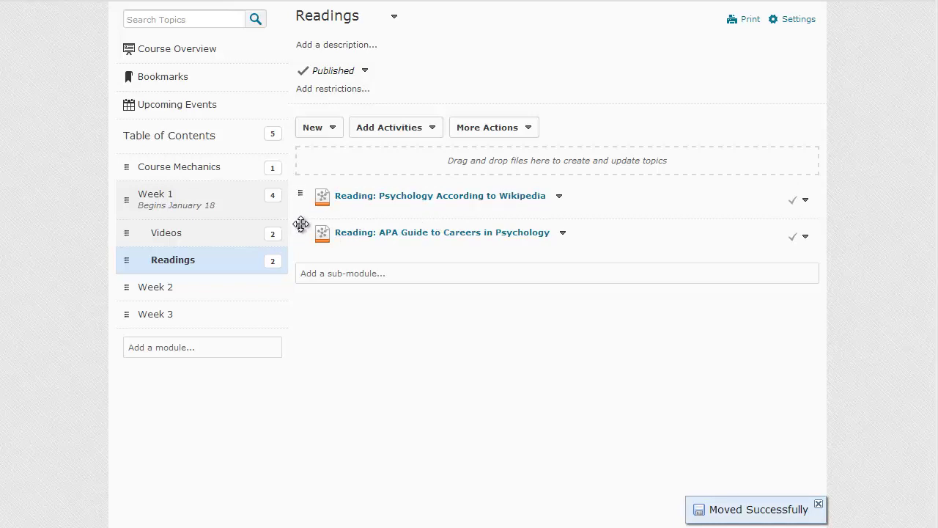
{"action": "left_click_drag", "start_coordinate": [298, 230], "coordinate": [304, 197]}
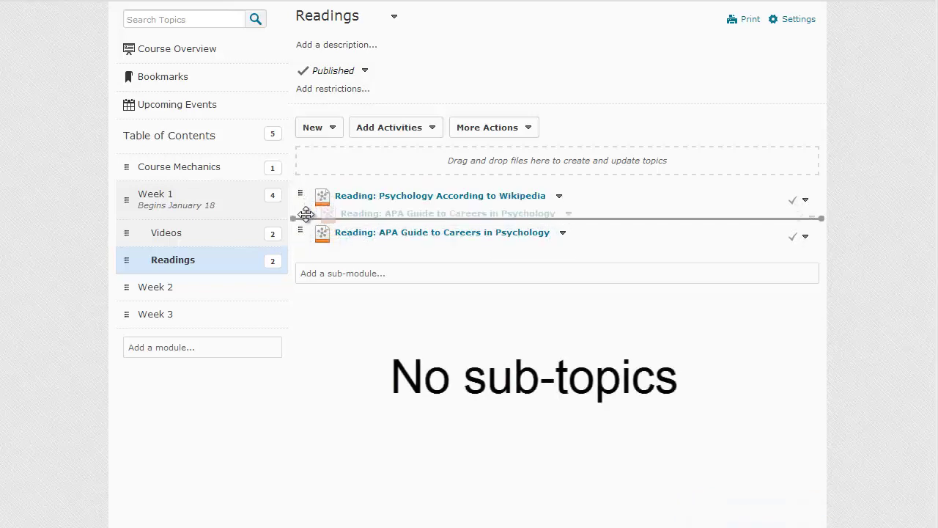
{"action": "left_click_drag", "start_coordinate": [304, 196], "coordinate": [304, 212]}
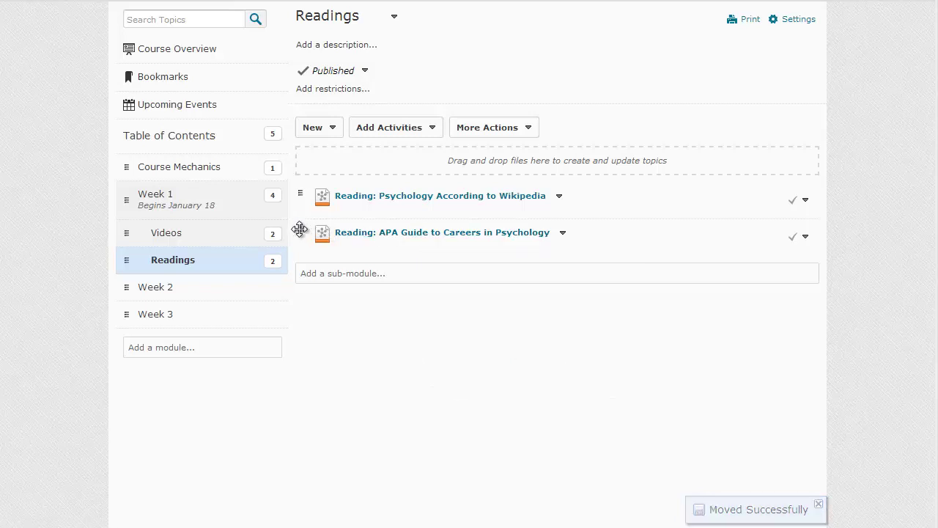
- Drag the APA careers guide toward Course Mechanics, then return it to the Readings list
{"action": "left_click_drag", "start_coordinate": [301, 233], "coordinate": [145, 165]}
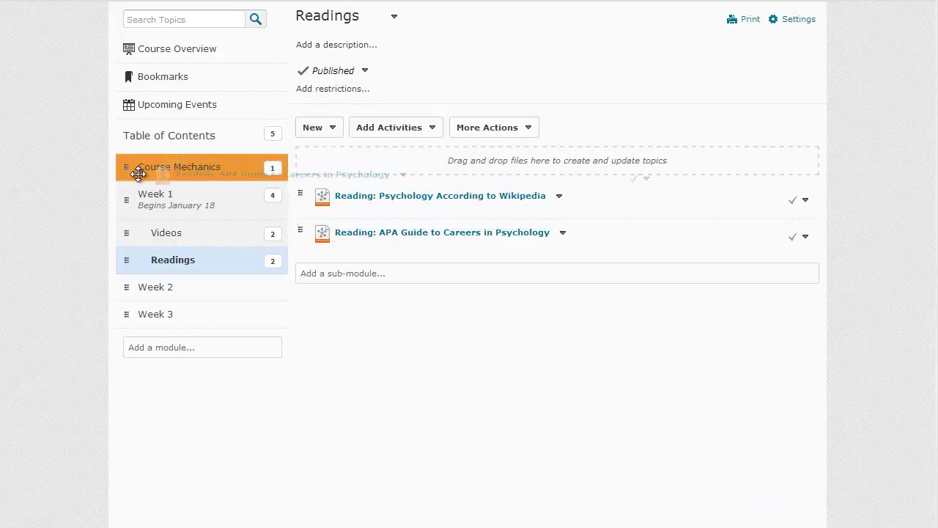
{"action": "left_click_drag", "start_coordinate": [146, 166], "coordinate": [131, 172]}
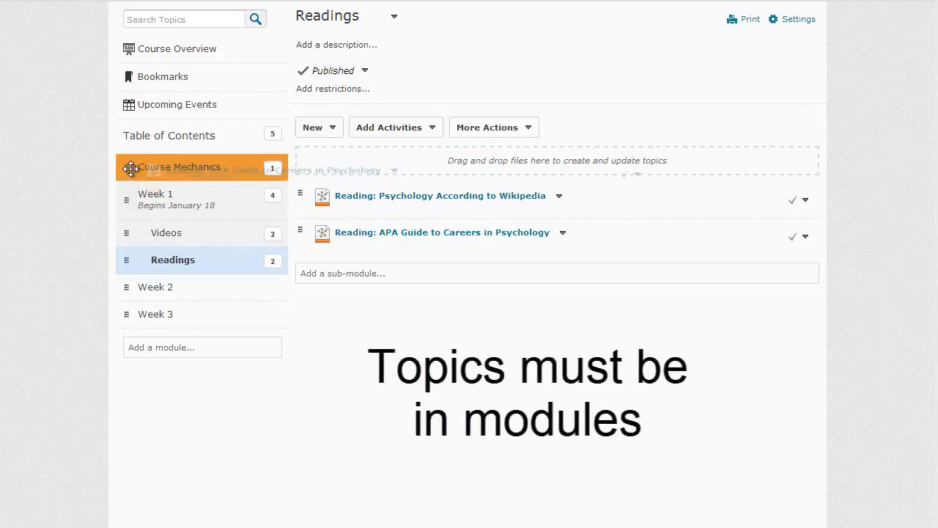
{"action": "left_click_drag", "start_coordinate": [131, 172], "coordinate": [307, 236]}
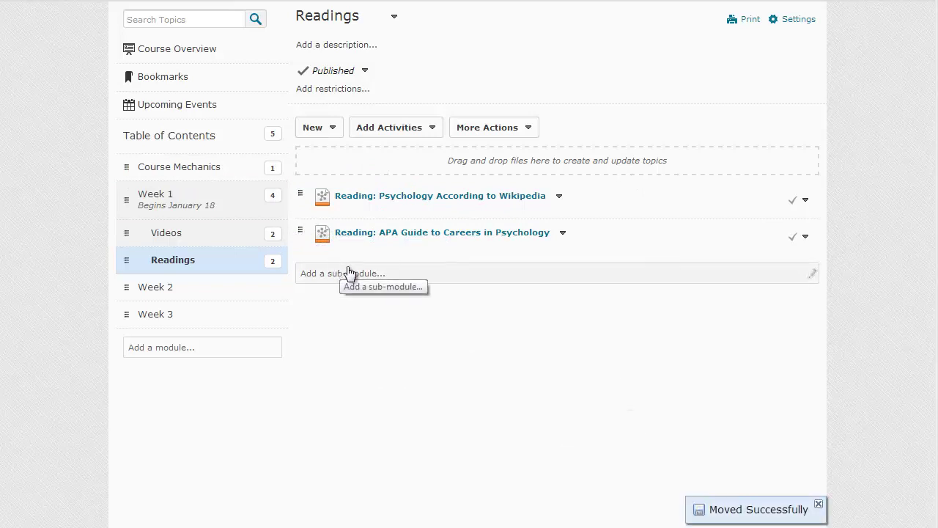
- Go from Course Overview through Bookmarks to the empty Upcoming Events page
{"action": "left_click", "coordinate": [204, 60]}
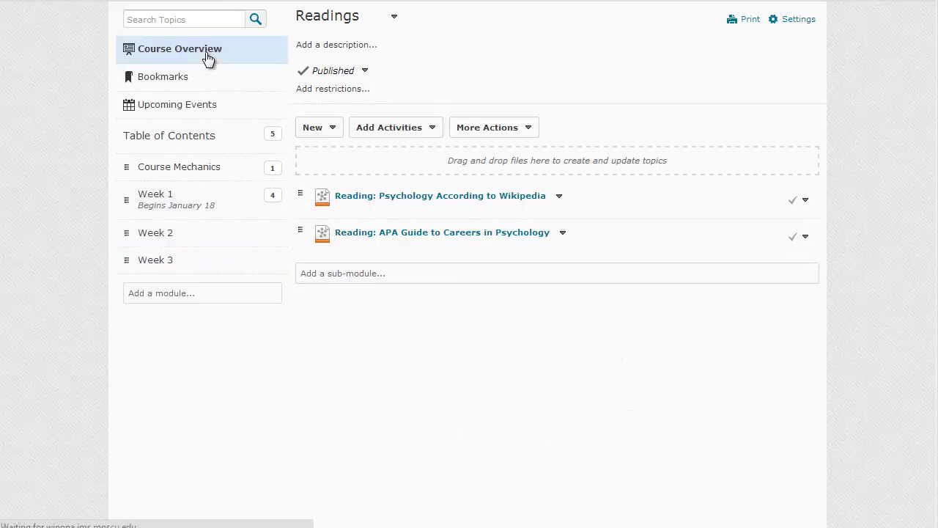
{"action": "left_click", "coordinate": [188, 77]}
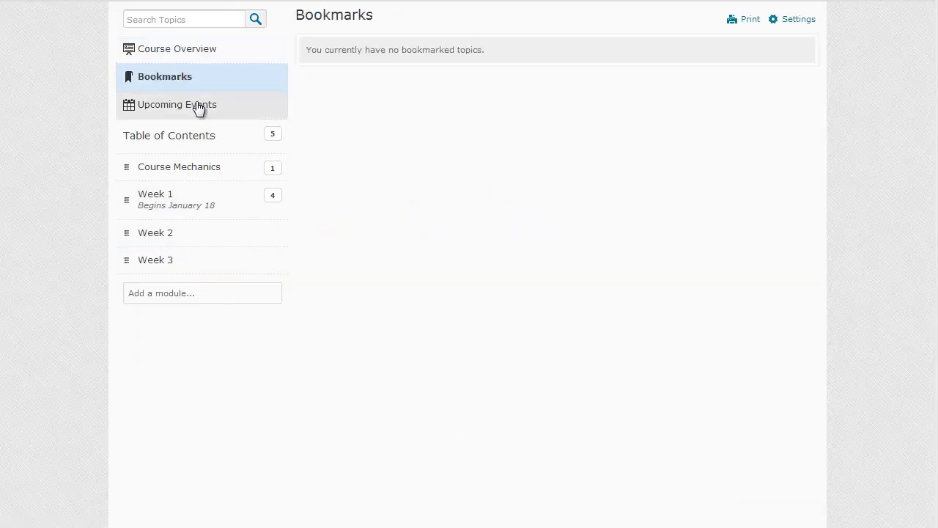
{"action": "left_click", "coordinate": [199, 105]}
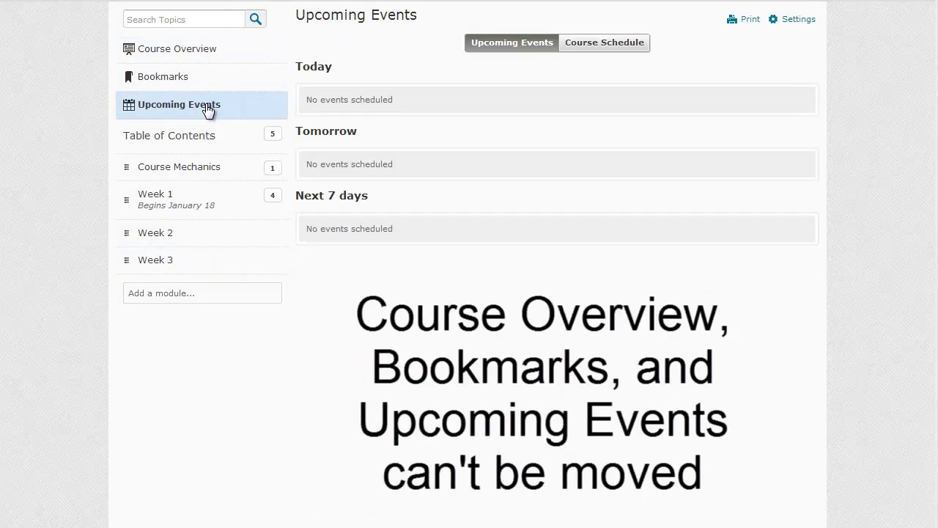